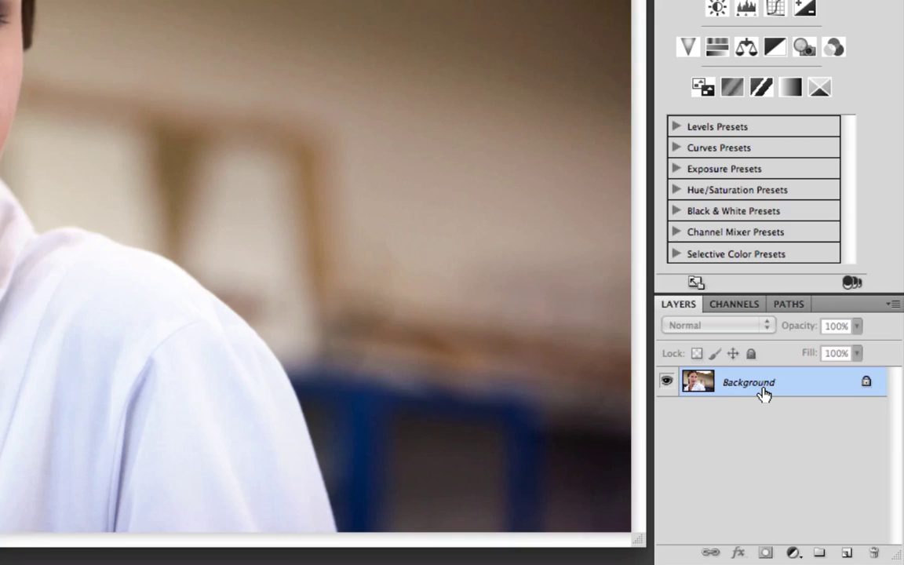
# Duplicate the Background layer so the portrait is retouched on a separate copy.
pyautogui.moveTo(765, 393); pyautogui.dragTo(842, 551)
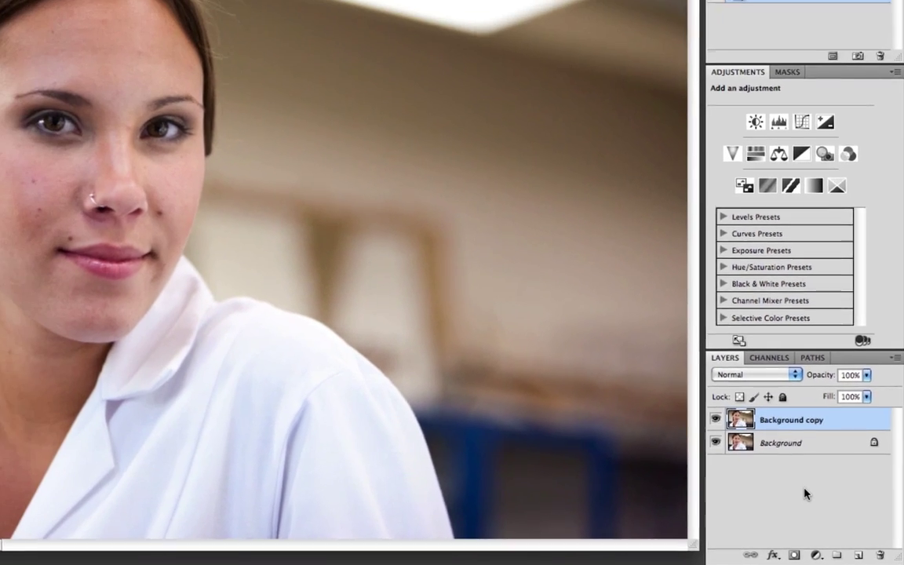
pyautogui.press('super+1')
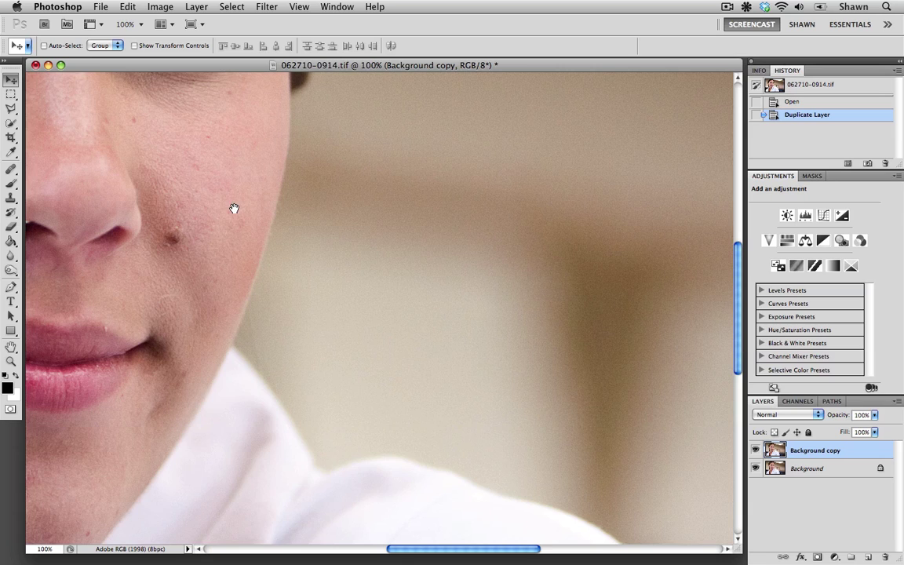
pyautogui.moveTo(234, 208); pyautogui.dragTo(554, 246)
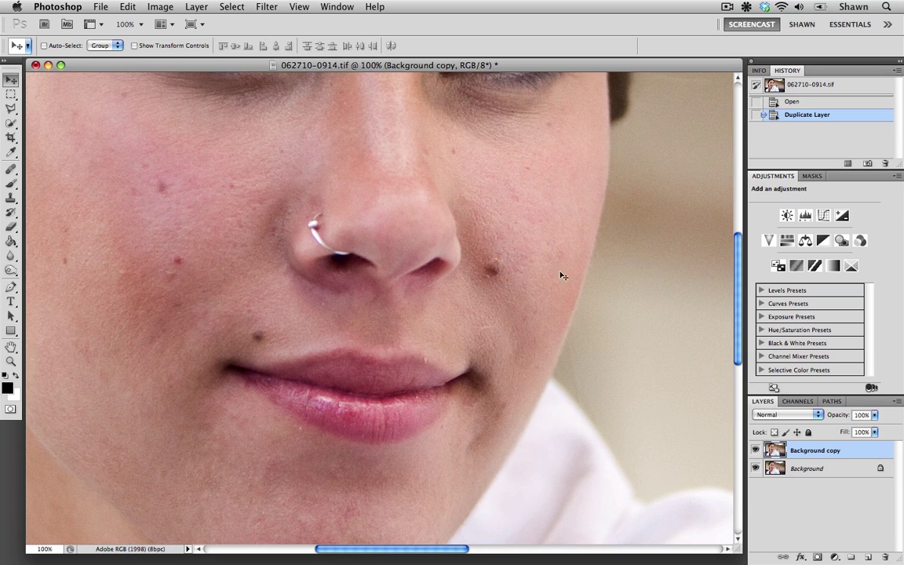
pyautogui.moveTo(572, 297); pyautogui.dragTo(626, 293)
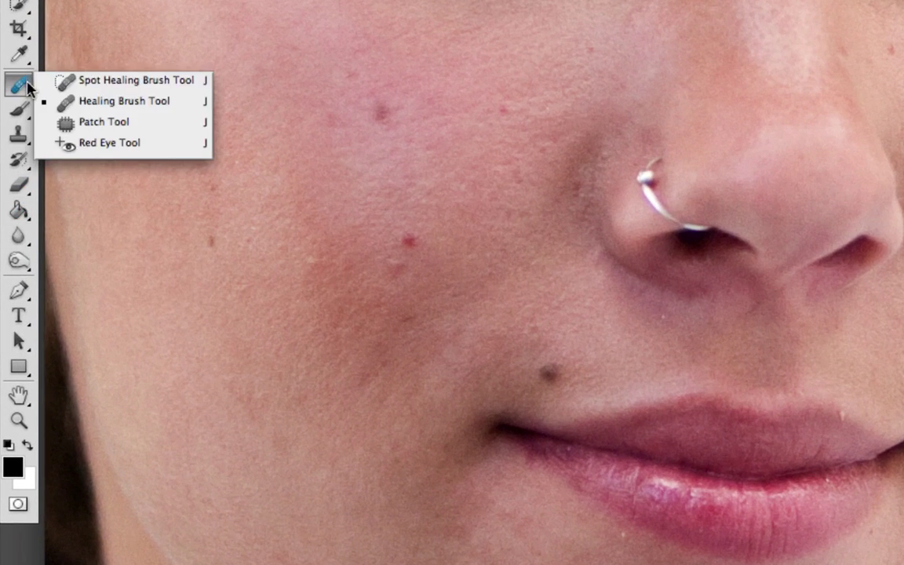
# With the Patch tool, replace the mole above the lip corner and the blemishes on the nose-ring-side cheek with nearby clean skin.
pyautogui.click(90, 124)
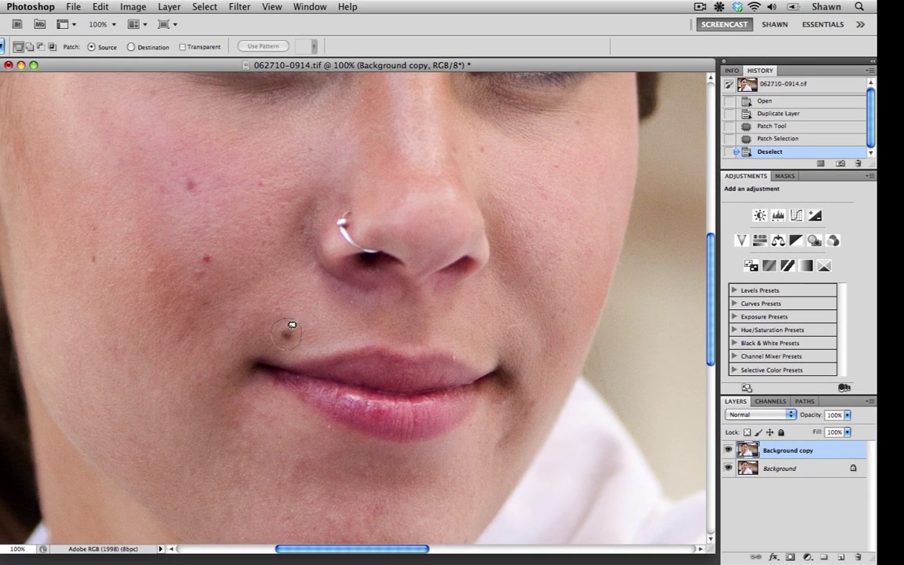
pyautogui.moveTo(292, 328)
pyautogui.mouseDown()
pyautogui.moveTo(298, 339)
pyautogui.moveTo(292, 326)
pyautogui.moveTo(325, 332)
pyautogui.mouseUp()
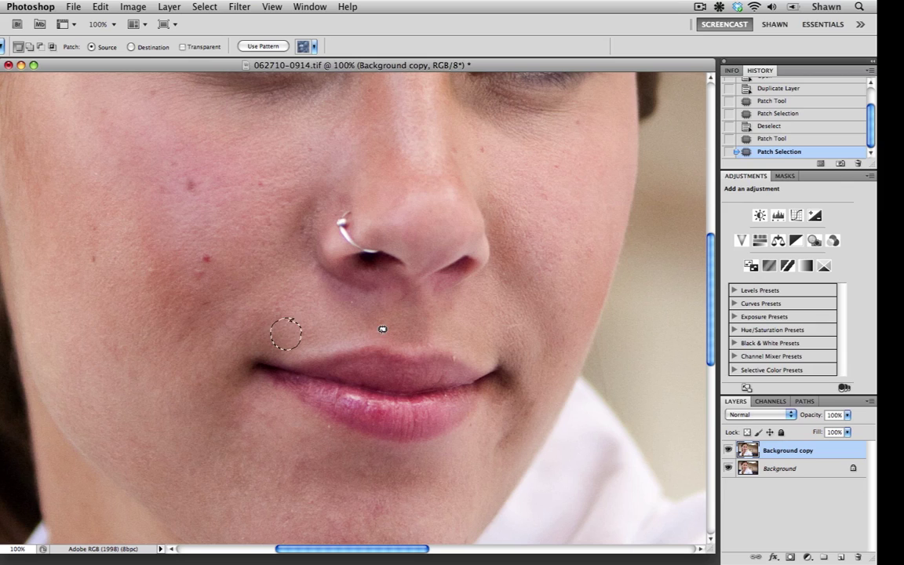
pyautogui.moveTo(209, 284)
pyautogui.mouseDown()
pyautogui.moveTo(217, 260)
pyautogui.moveTo(208, 246)
pyautogui.moveTo(191, 252)
pyautogui.moveTo(190, 279)
pyautogui.moveTo(209, 279)
pyautogui.moveTo(166, 253)
pyautogui.mouseUp()
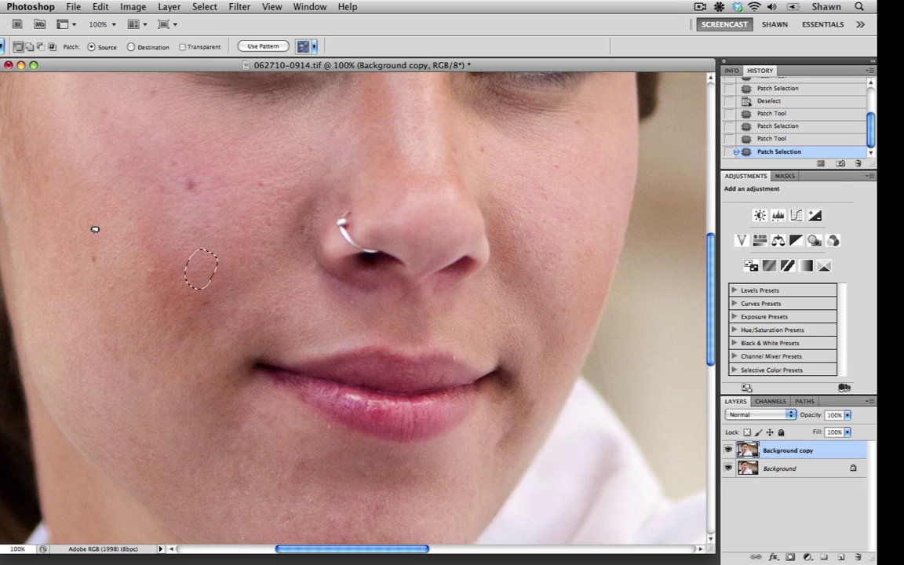
pyautogui.moveTo(92, 219)
pyautogui.mouseDown()
pyautogui.moveTo(85, 250)
pyautogui.moveTo(98, 268)
pyautogui.moveTo(97, 240)
pyautogui.mouseUp()
pyautogui.moveTo(98, 240); pyautogui.dragTo(125, 244)
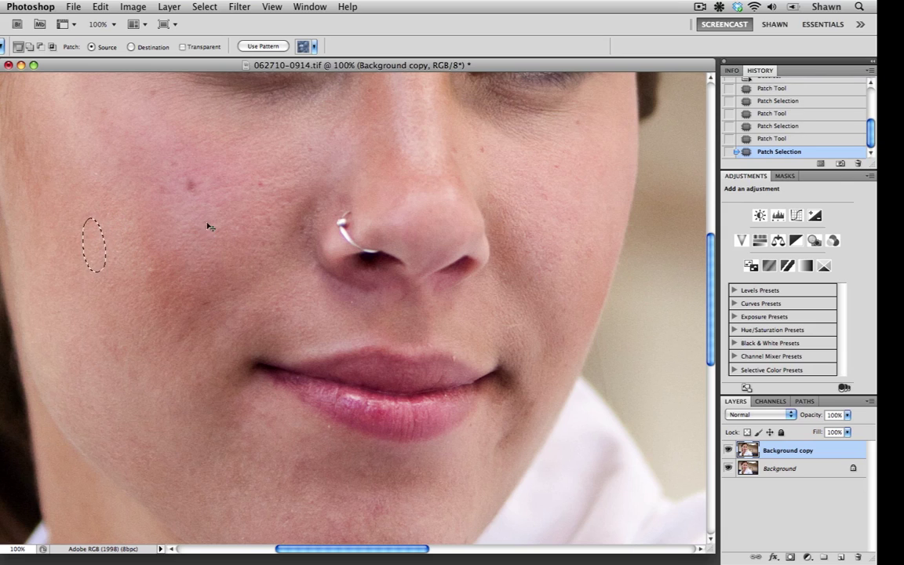
pyautogui.press('super+d')
# Patch the blemishes on the forehead and at the bridge of the nose with adjacent clean skin and clear the selection.
pyautogui.moveTo(218, 194); pyautogui.dragTo(223, 284)
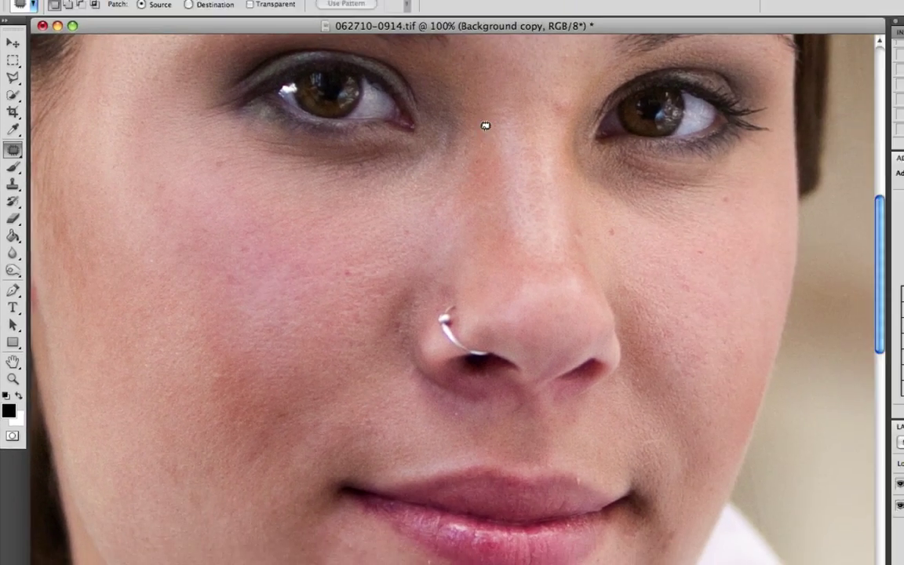
pyautogui.moveTo(392, 178); pyautogui.dragTo(361, 350)
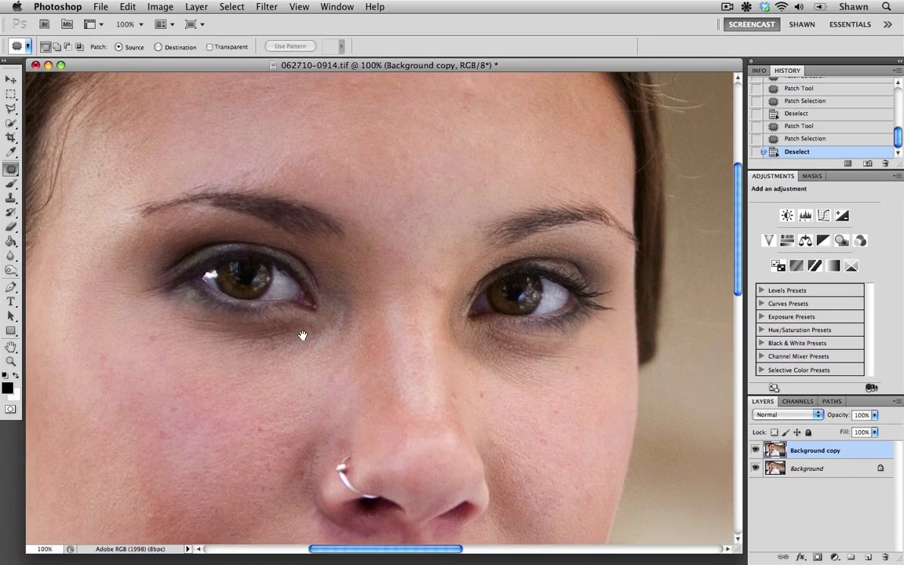
pyautogui.moveTo(482, 118)
pyautogui.mouseDown()
pyautogui.moveTo(479, 81)
pyautogui.moveTo(465, 72)
pyautogui.moveTo(457, 95)
pyautogui.moveTo(465, 121)
pyautogui.moveTo(484, 110)
pyautogui.moveTo(432, 97)
pyautogui.mouseUp()
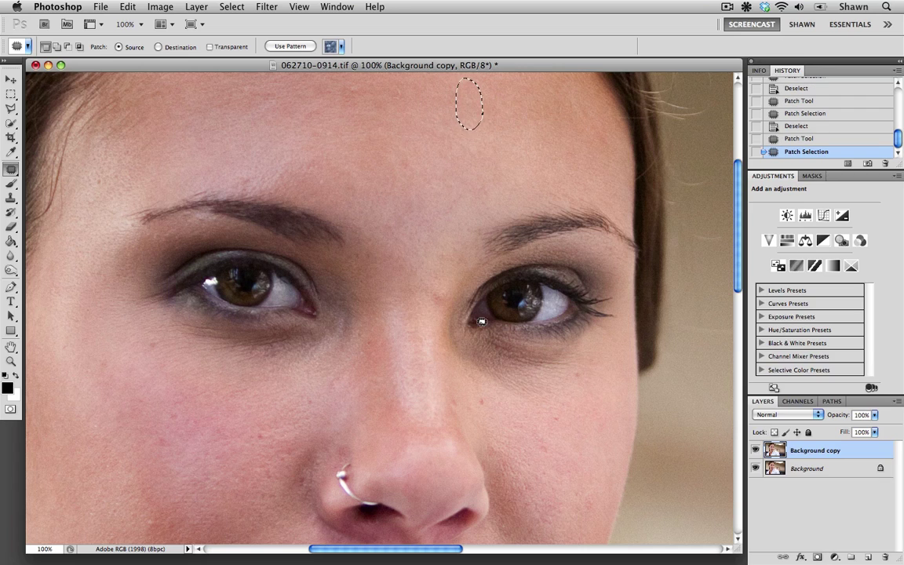
pyautogui.moveTo(432, 281)
pyautogui.mouseDown()
pyautogui.moveTo(436, 309)
pyautogui.moveTo(450, 300)
pyautogui.moveTo(443, 283)
pyautogui.moveTo(438, 294)
pyautogui.moveTo(429, 265)
pyautogui.mouseUp()
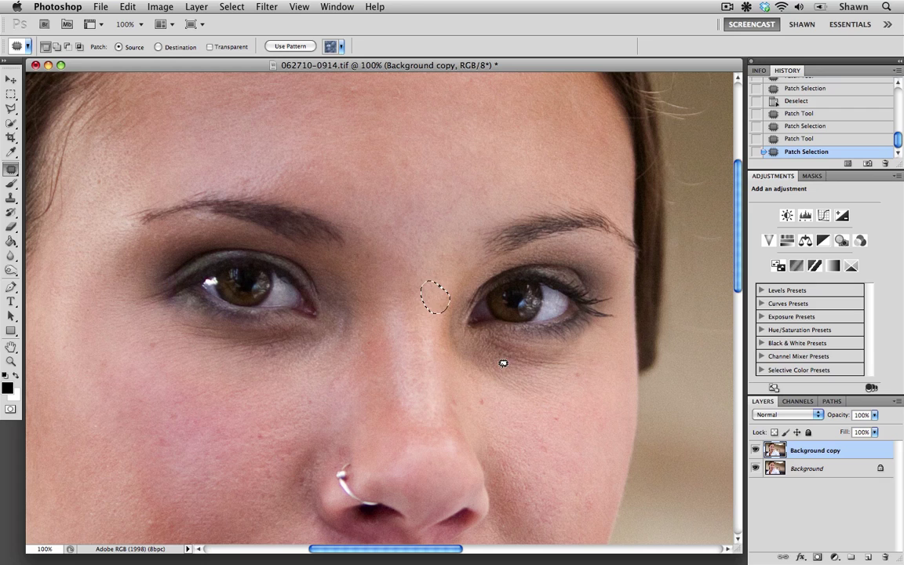
pyautogui.press('super+d')
# Patch the small blemish on the middle of the nose-ring-side cheek with clean neighbouring skin and deselect it.
pyautogui.moveTo(505, 360); pyautogui.dragTo(502, 202)
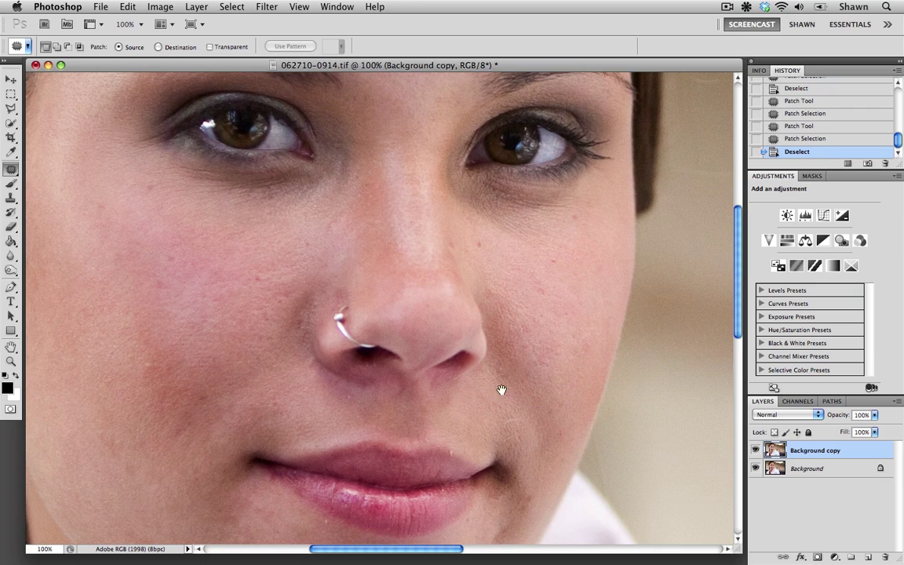
pyautogui.moveTo(502, 390); pyautogui.dragTo(555, 376)
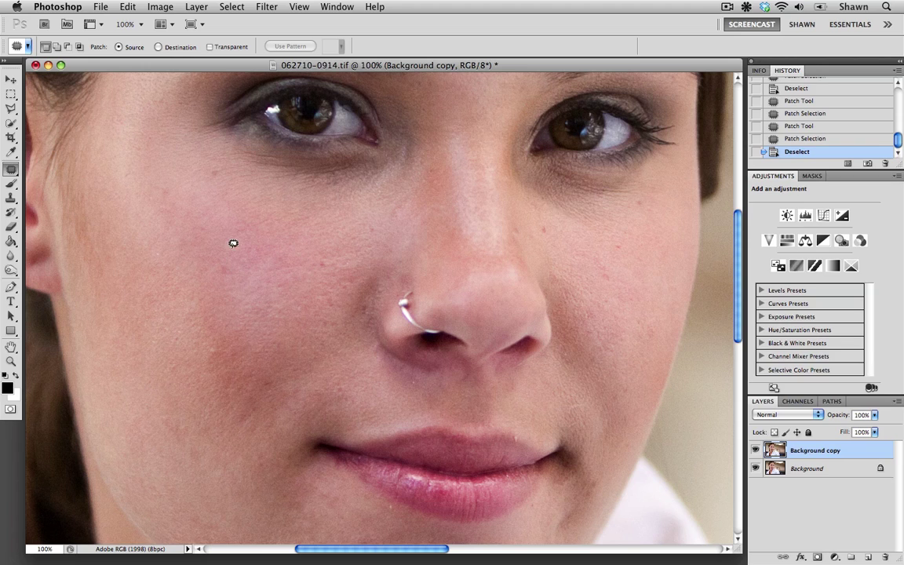
pyautogui.moveTo(233, 233)
pyautogui.mouseDown()
pyautogui.moveTo(245, 255)
pyautogui.moveTo(240, 244)
pyautogui.moveTo(261, 239)
pyautogui.mouseUp()
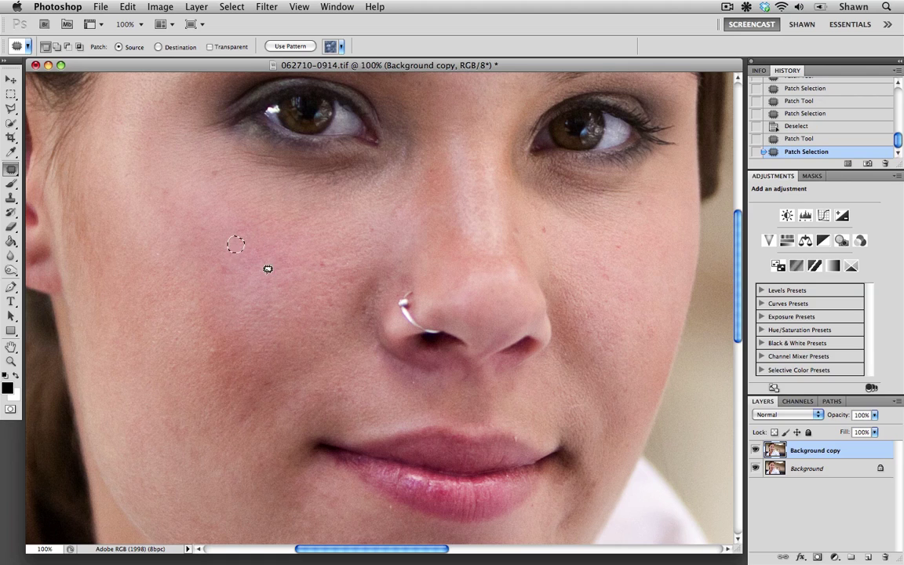
pyautogui.press('super+d')
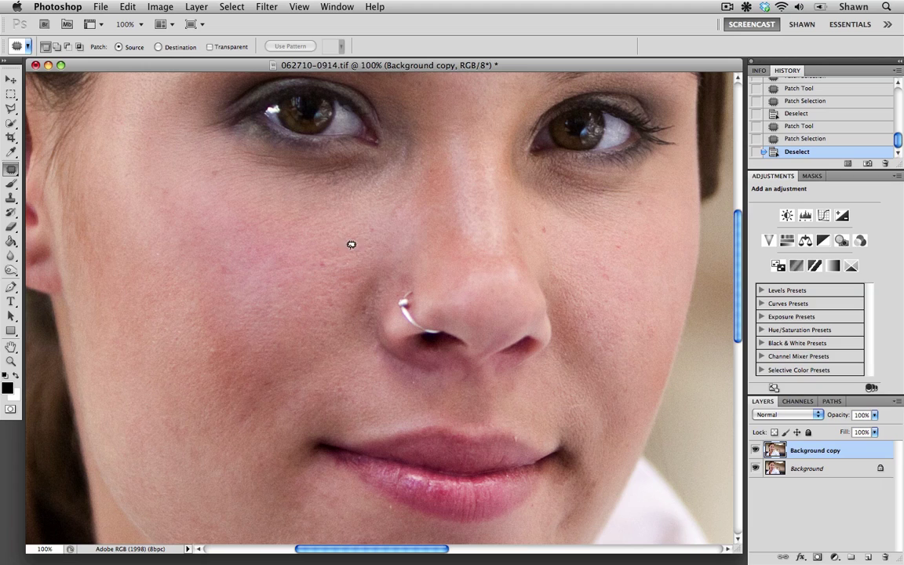
# With the Healing Brush, sample clean cheek skin and heal the small spots between the cheek and the nose ring.
pyautogui.press('y')
pyautogui.click(11, 169)
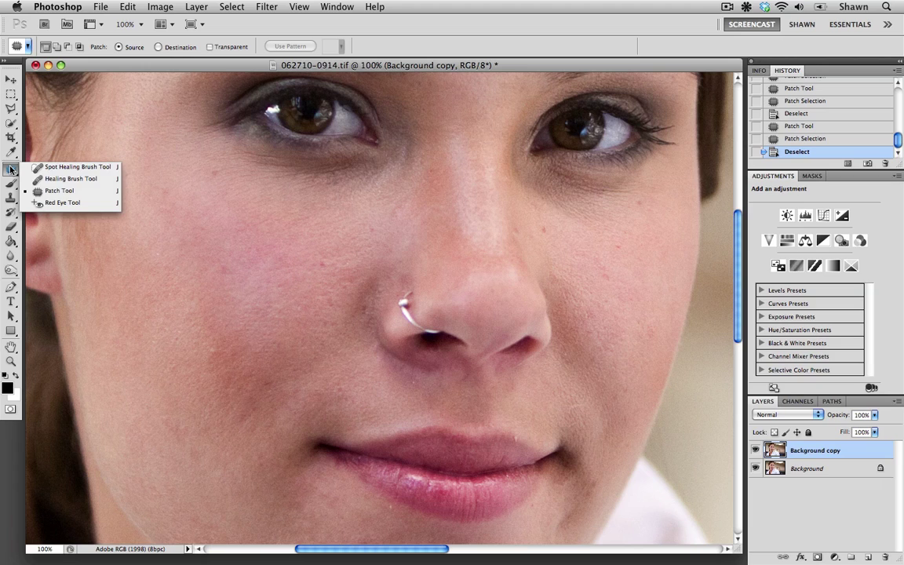
pyautogui.click(69, 179)
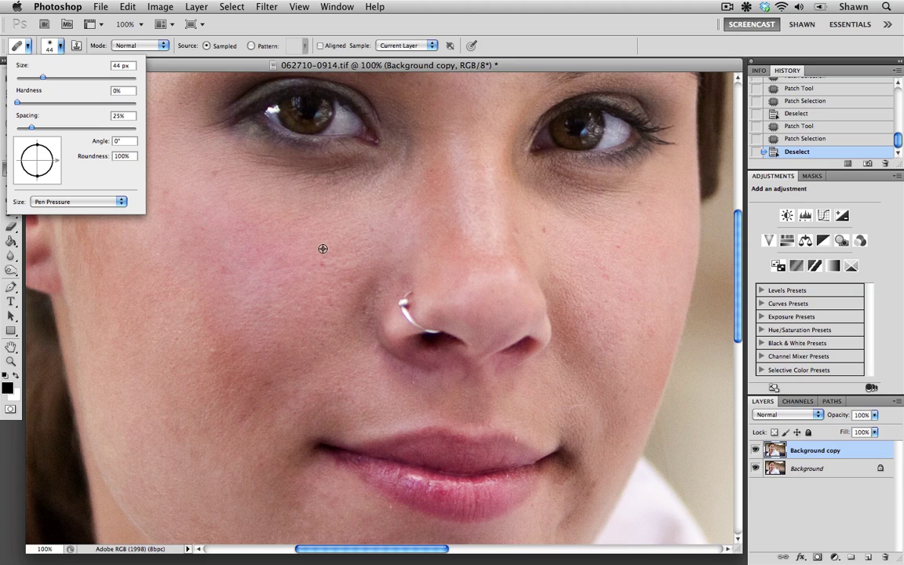
pyautogui.keyDown('alt'); pyautogui.click(321, 248); pyautogui.keyUp('alt')
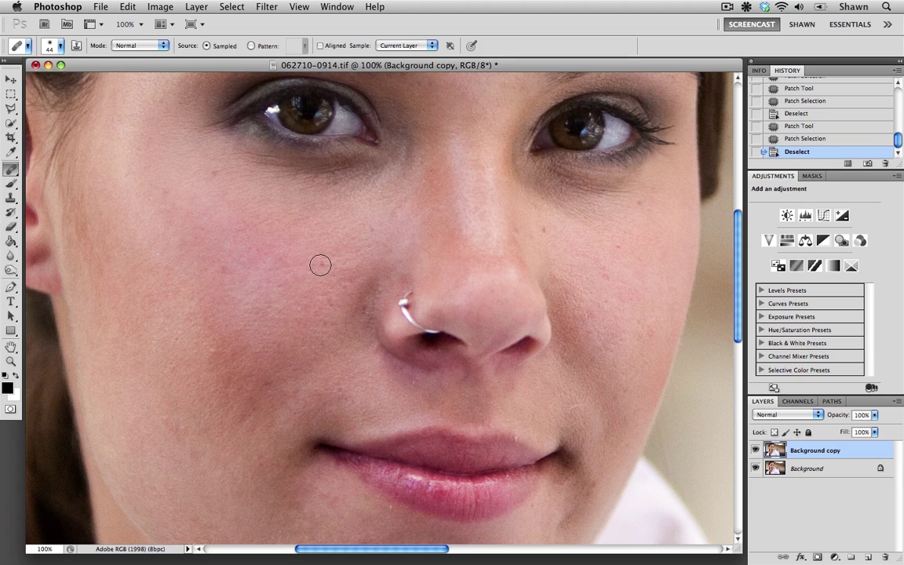
pyautogui.click(325, 263)
pyautogui.click(333, 268)
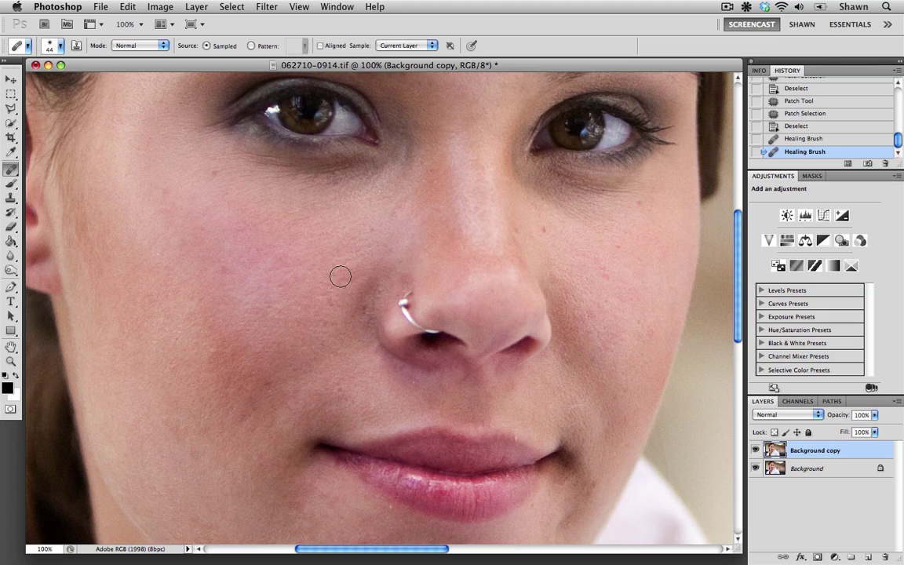
pyautogui.click(349, 280)
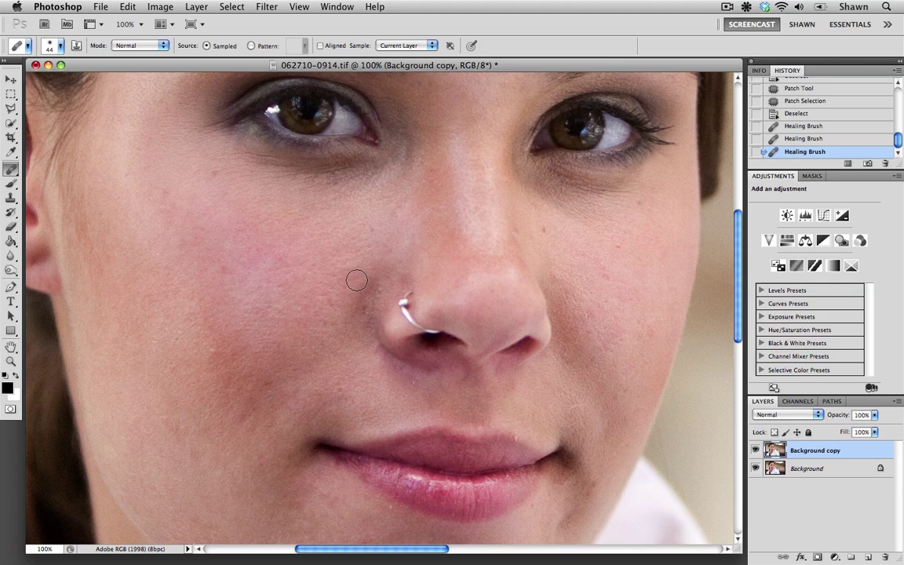
# Sample fresh skin on the nose-ring-side cheek and heal the remaining small spots across its middle.
pyautogui.keyDown('alt'); pyautogui.click(305, 246); pyautogui.keyUp('alt')
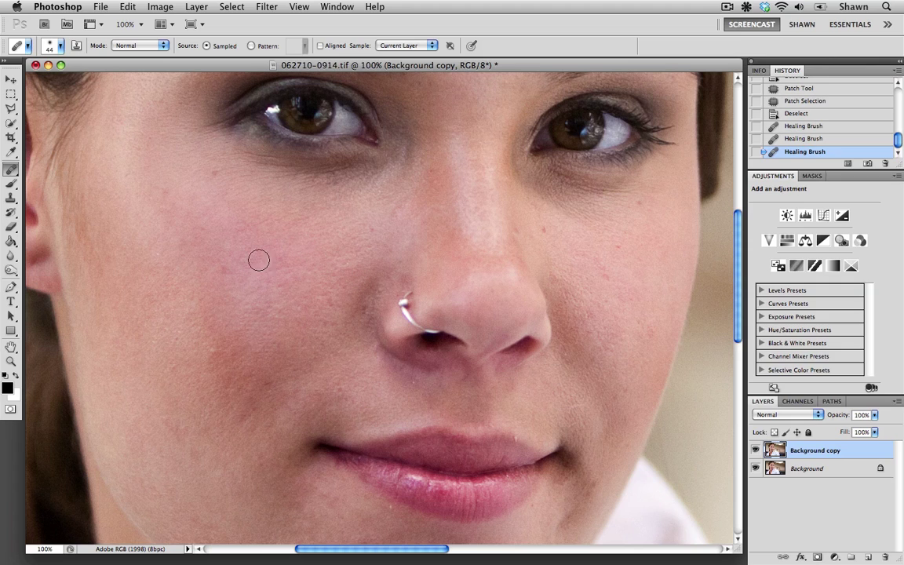
pyautogui.keyDown('alt'); pyautogui.click(214, 244); pyautogui.keyUp('alt')
pyautogui.click(230, 268)
pyautogui.click(226, 268)
pyautogui.click(237, 269)
pyautogui.click(280, 264)
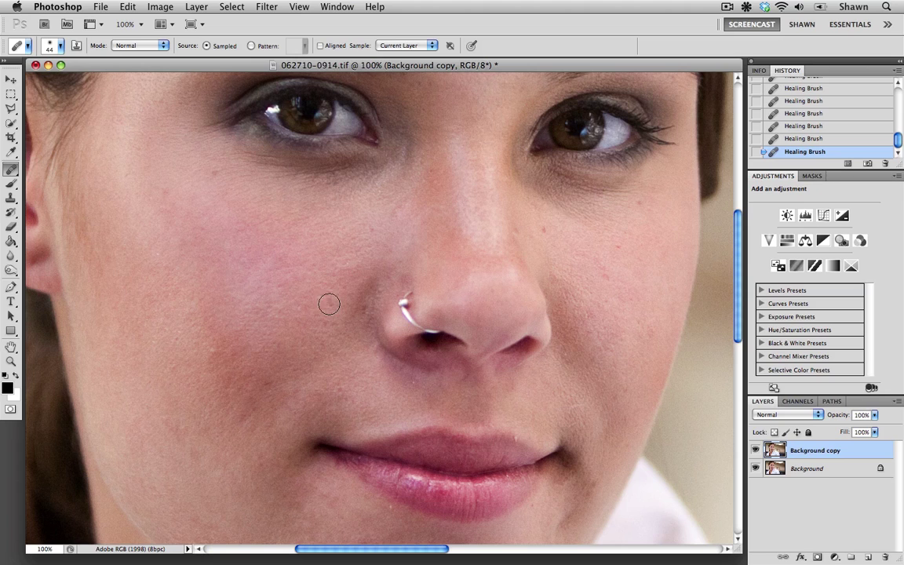
# Heal the remaining small blemishes on the opposite cheek, around the mouth and chin, and beside the nose.
pyautogui.moveTo(490, 273); pyautogui.dragTo(379, 303)
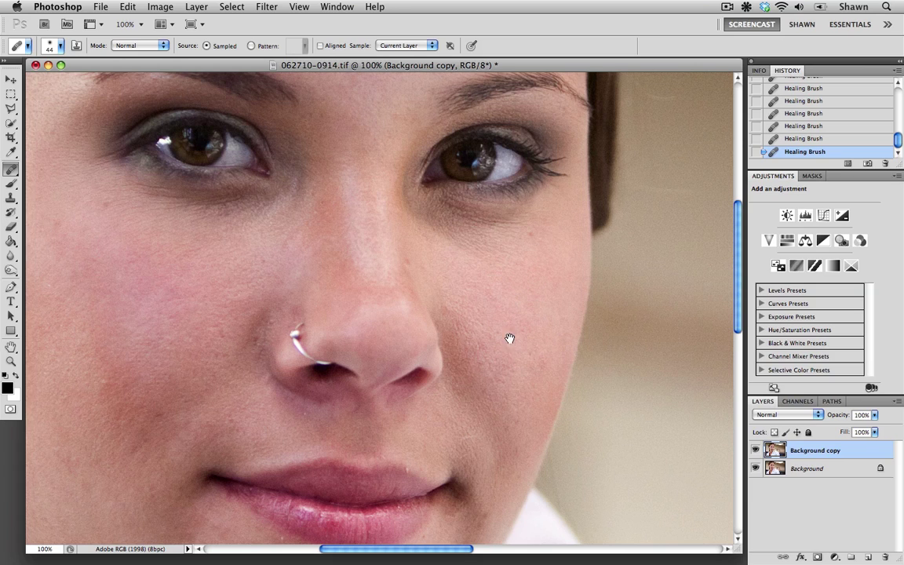
pyautogui.moveTo(489, 365)
pyautogui.mouseDown()
pyautogui.moveTo(520, 283)
pyautogui.moveTo(576, 256)
pyautogui.mouseUp()
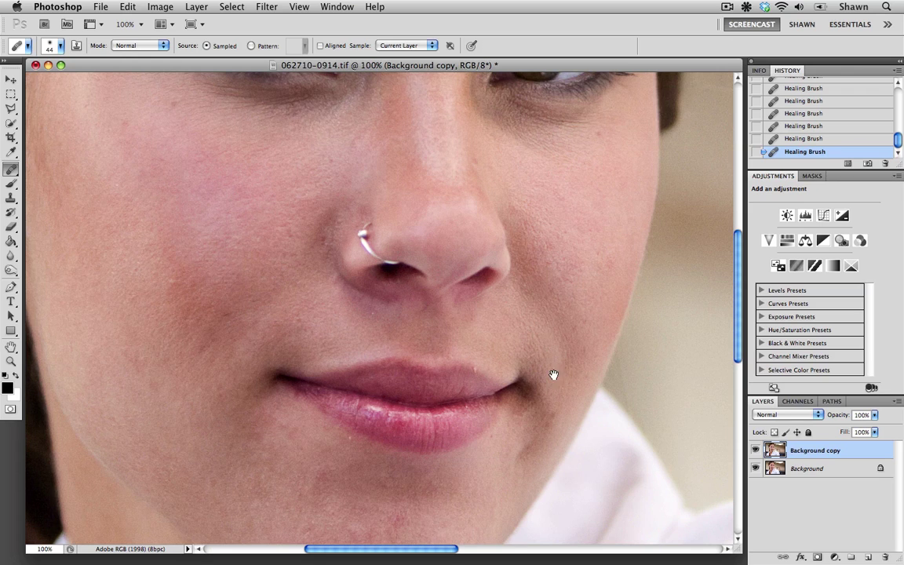
pyautogui.moveTo(555, 372); pyautogui.dragTo(553, 317)
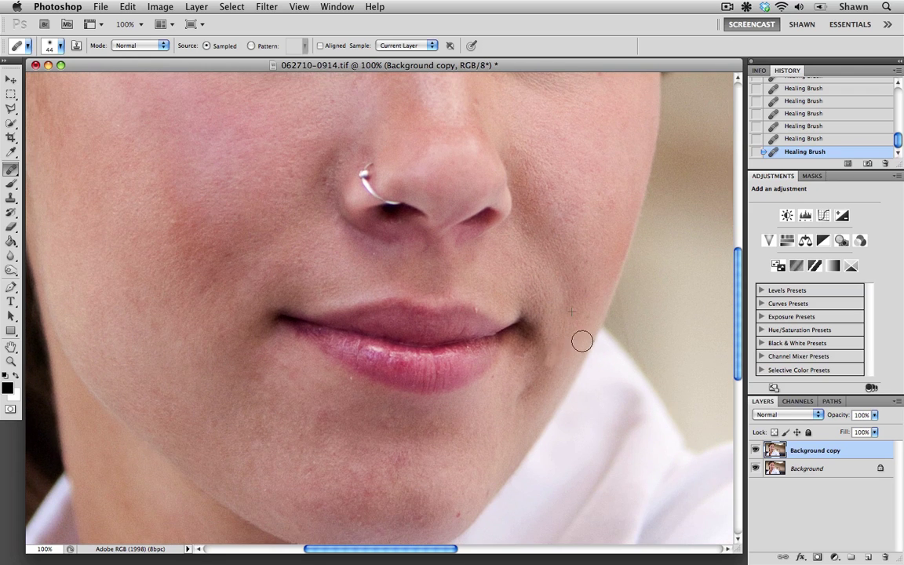
pyautogui.scroll(-5, 577, 326)
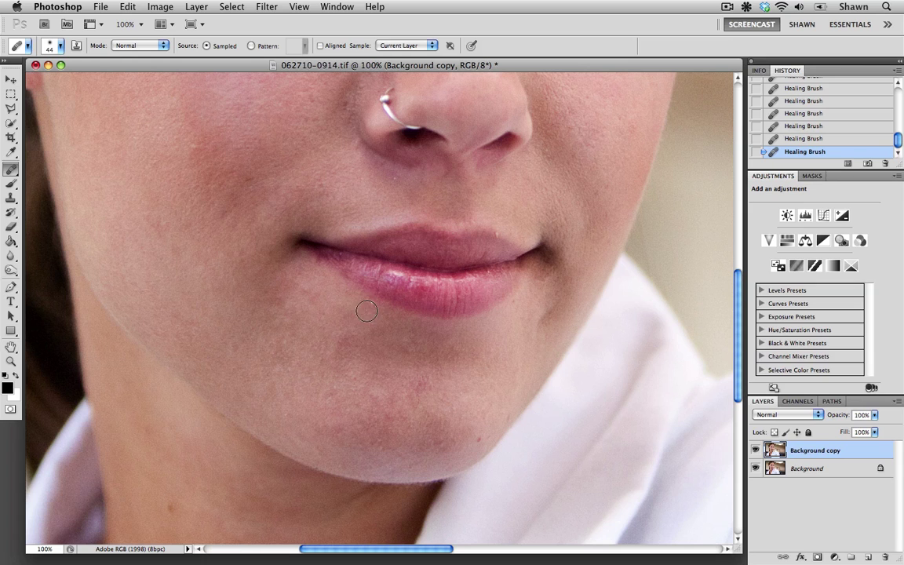
pyautogui.moveTo(366, 311); pyautogui.dragTo(377, 309)
pyautogui.moveTo(391, 216); pyautogui.dragTo(446, 351)
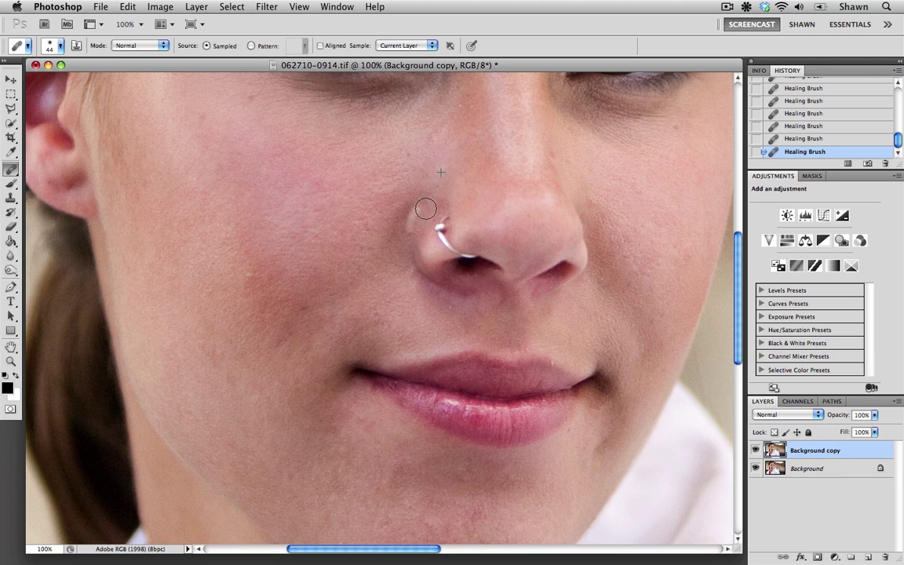
pyautogui.moveTo(349, 282)
pyautogui.mouseDown()
pyautogui.moveTo(283, 393)
pyautogui.moveTo(258, 397)
pyautogui.mouseUp()
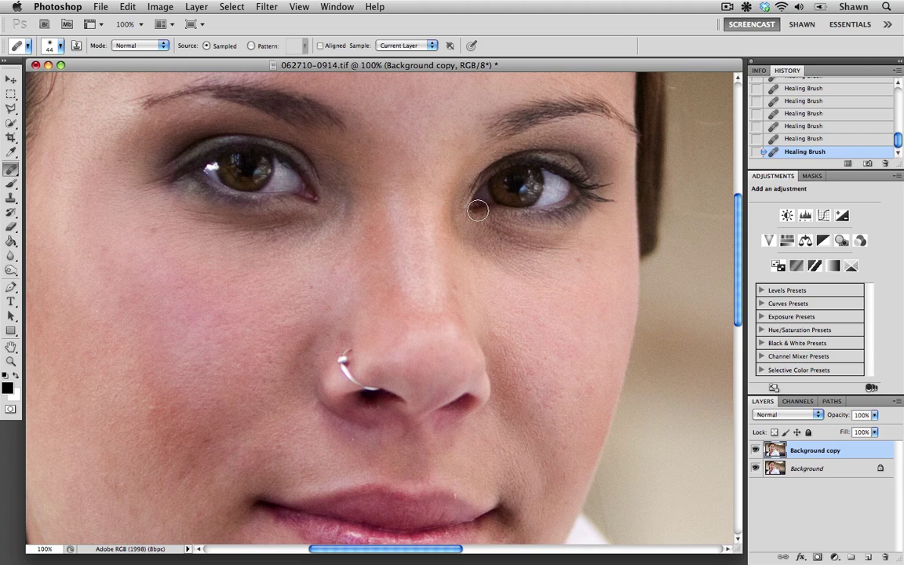
# With the Clone Stamp, sample clean cheek skin and lighten the dark circle under the eye on the nose-ring side.
pyautogui.click(11, 200)
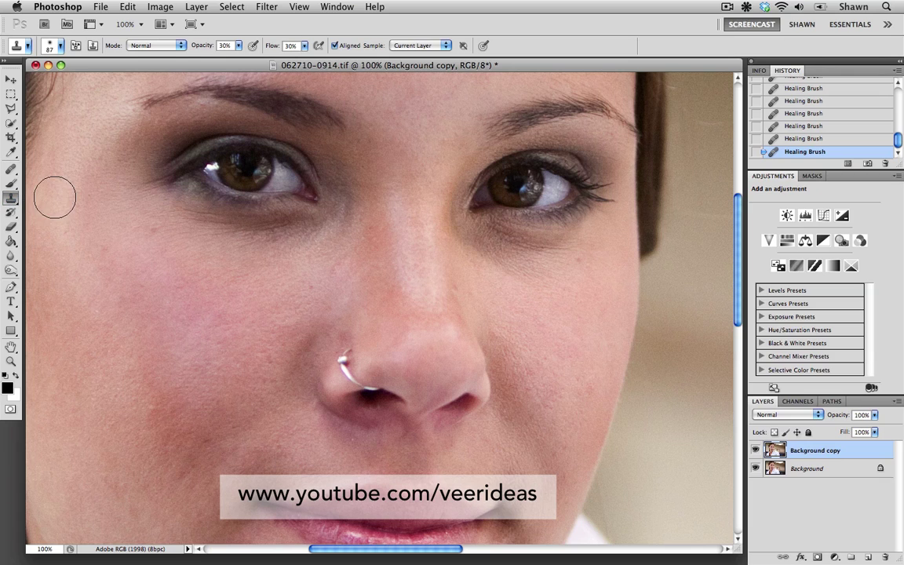
pyautogui.click(10, 199)
pyautogui.click(52, 198)
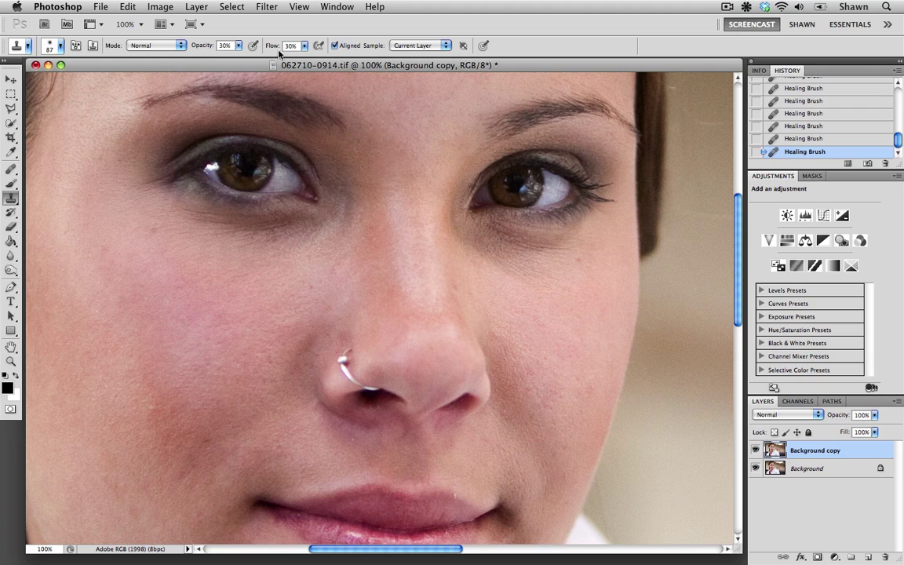
pyautogui.keyDown('alt'); pyautogui.click(319, 257); pyautogui.keyUp('alt')
pyautogui.moveTo(312, 223)
pyautogui.mouseDown()
pyautogui.moveTo(244, 221)
pyautogui.moveTo(297, 221)
pyautogui.moveTo(211, 222)
pyautogui.moveTo(344, 221)
pyautogui.moveTo(352, 203)
pyautogui.moveTo(335, 228)
pyautogui.moveTo(340, 193)
pyautogui.moveTo(345, 217)
pyautogui.mouseUp()
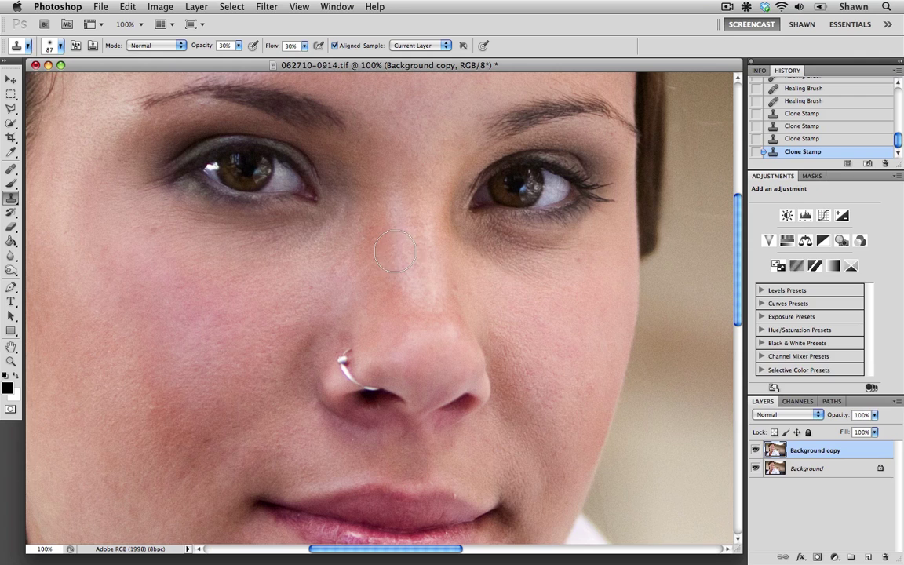
# Sample clean skin below the other eye and clone it over that eye's dark circle.
pyautogui.keyDown('alt'); pyautogui.click(488, 281); pyautogui.keyUp('alt')
pyautogui.moveTo(471, 250); pyautogui.dragTo(537, 271)
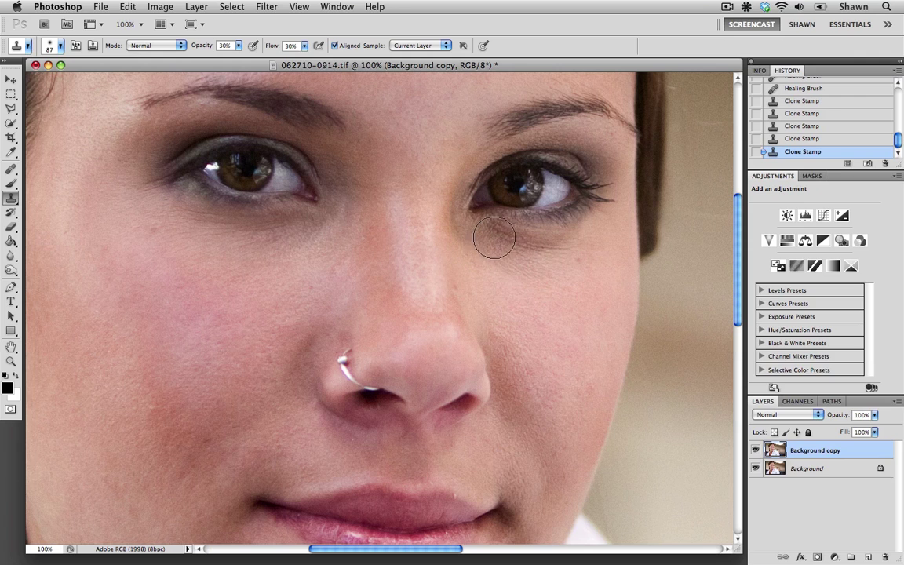
pyautogui.moveTo(495, 238); pyautogui.dragTo(576, 258)
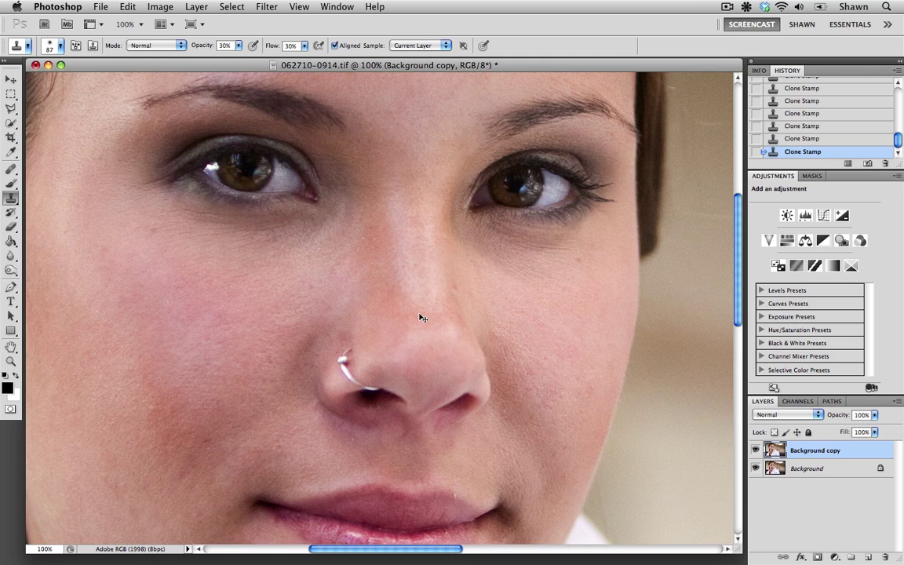
pyautogui.press('super+minus')
pyautogui.press('super+minus')
pyautogui.moveTo(494, 286); pyautogui.dragTo(503, 297)
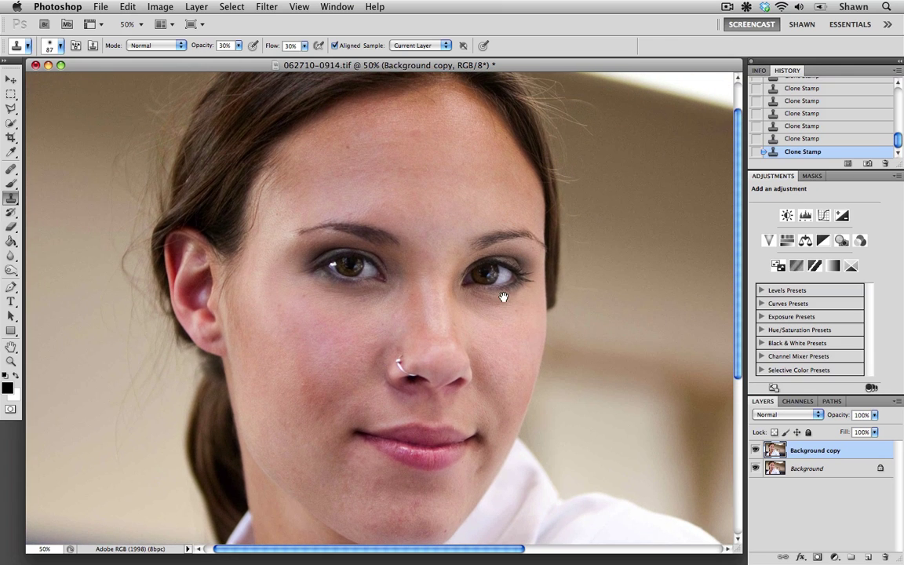
# Compare the portrait before and after retouching by toggling the Background copy layer's visibility, both close up and with the whole image fitted in view.
pyautogui.click(755, 451)
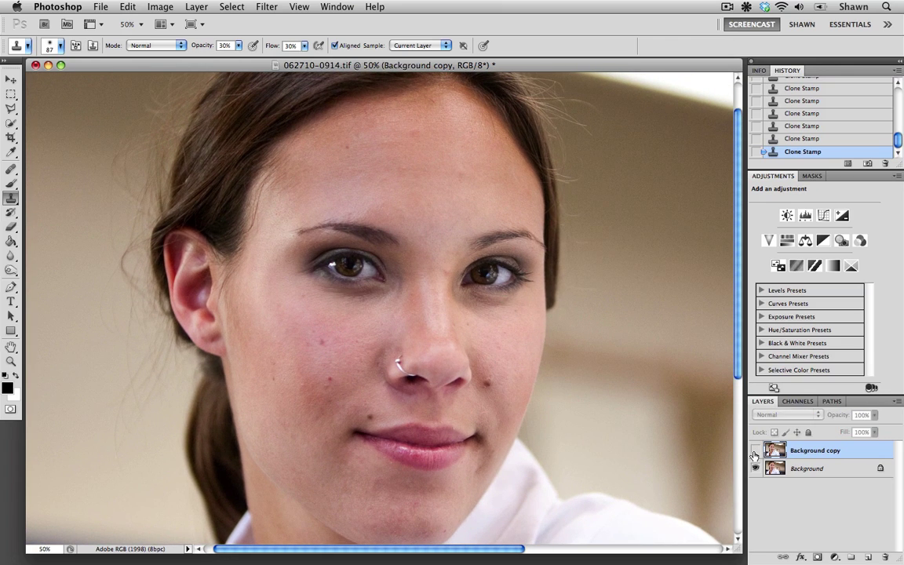
pyautogui.click(755, 452)
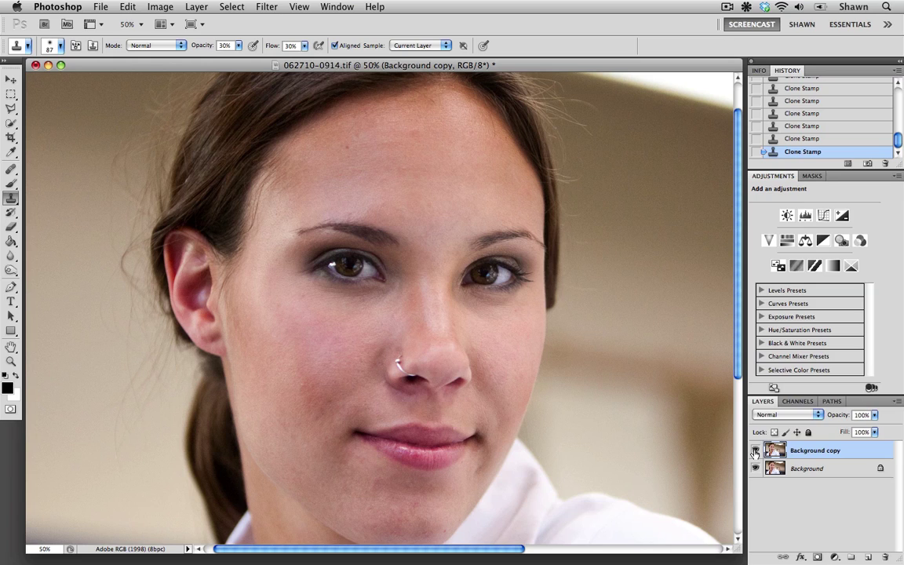
pyautogui.click(755, 452)
pyautogui.click(755, 451)
pyautogui.press('super+0')
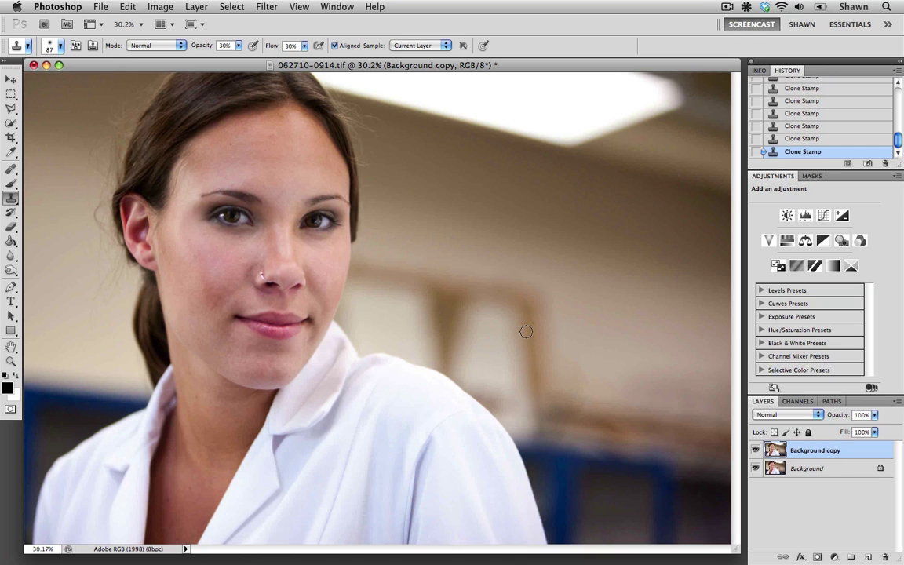
pyautogui.click(756, 451)
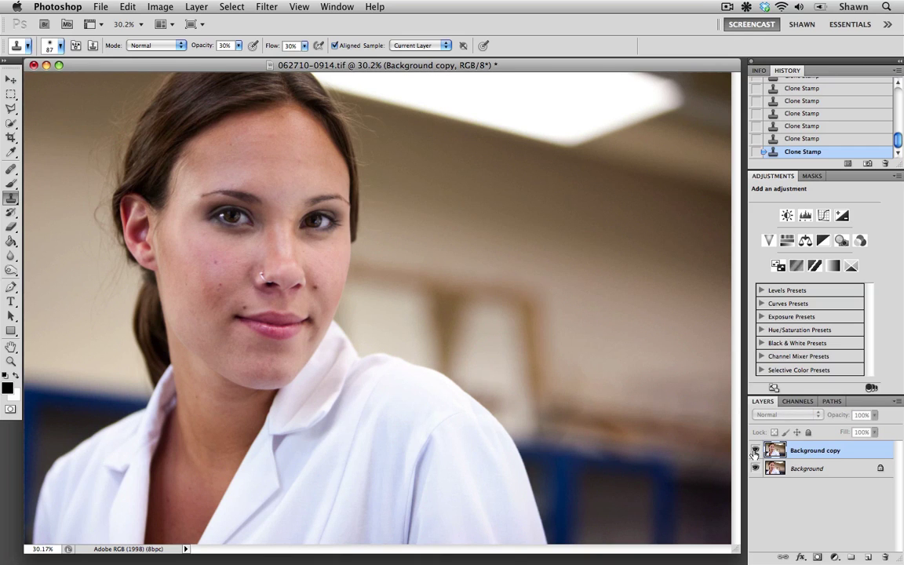
pyautogui.click(756, 452)
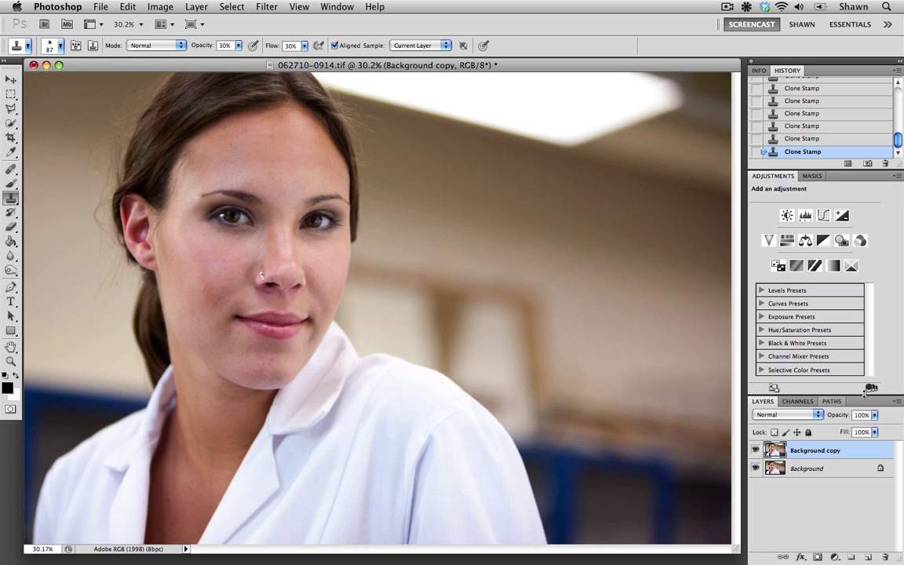
# Flatten the image to merge the retouched Background copy layer into the Background.
pyautogui.click(898, 402)
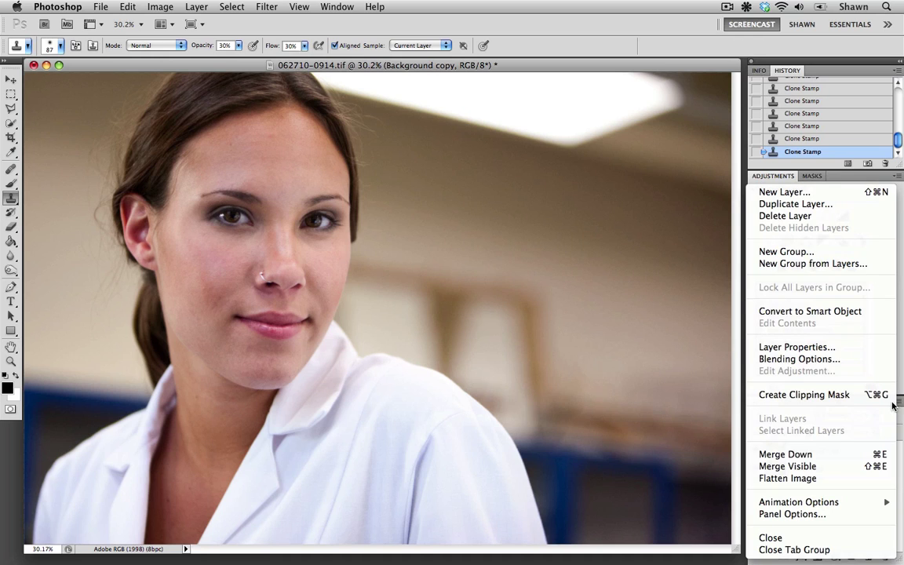
pyautogui.click(816, 479)
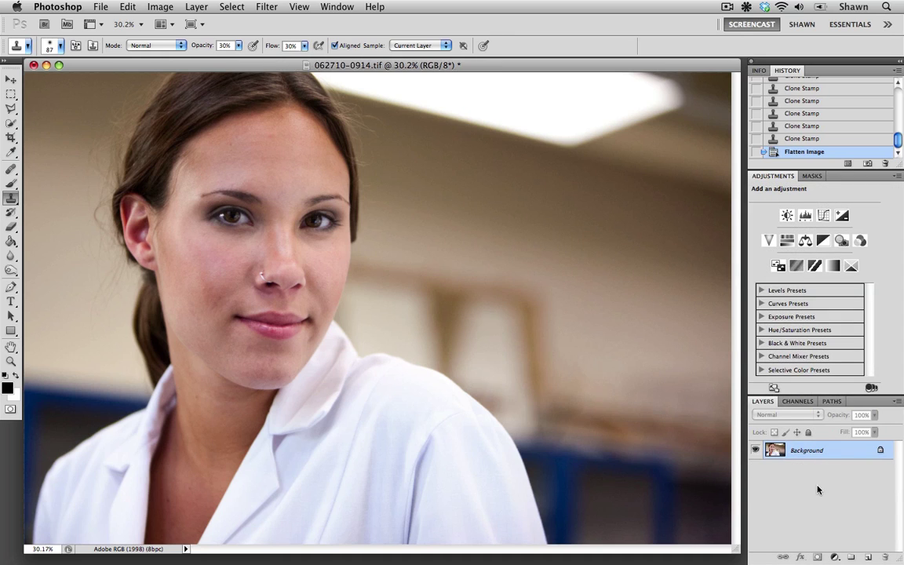